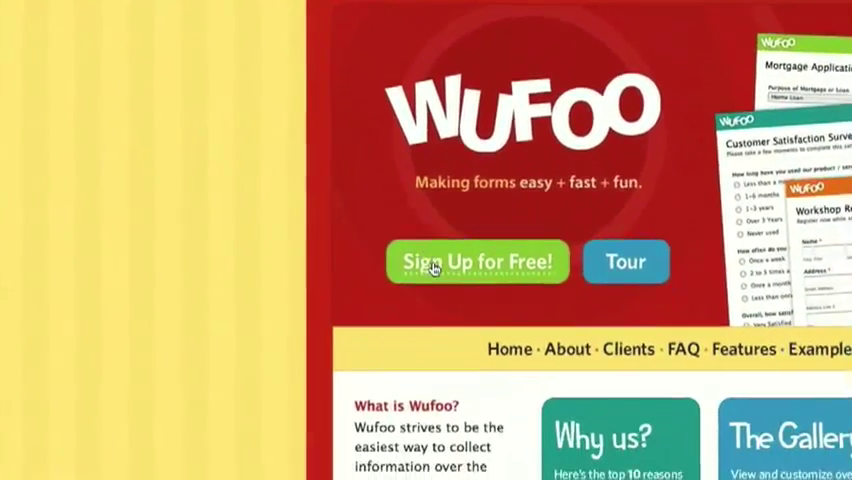
# Step: Sign back in to the existing Wufoo account to reach the empty Form Manager
pyautogui.click(448, 341)
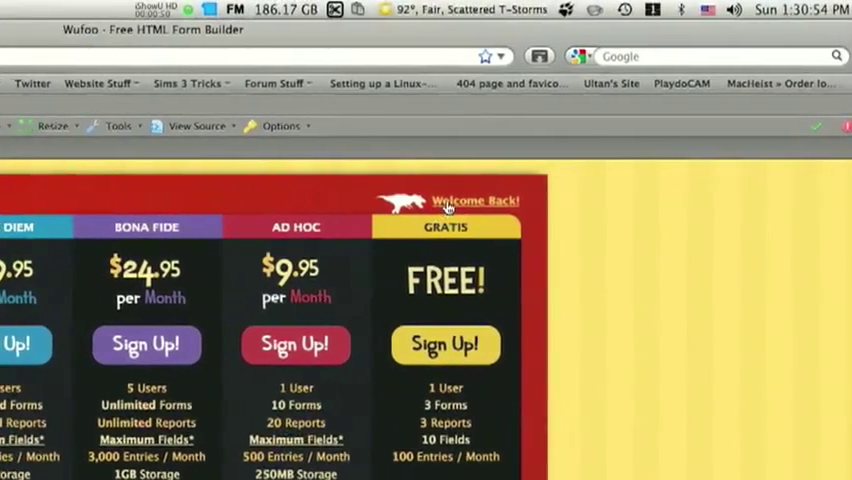
pyautogui.click(405, 204)
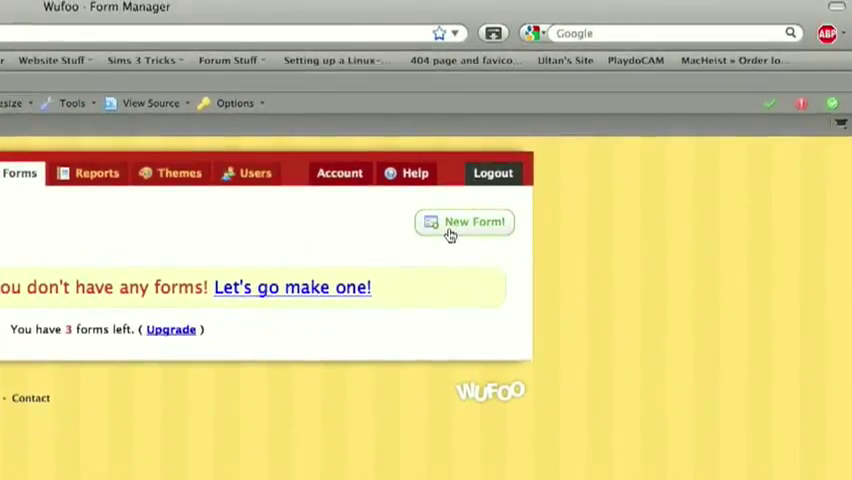
# Step: Start a new form, drop an Email field onto it and open that field's settings
pyautogui.click(448, 238)
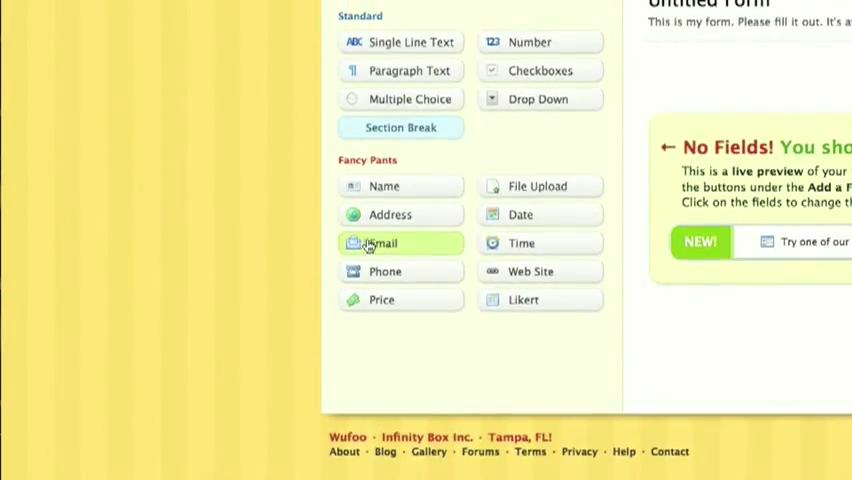
pyautogui.moveTo(413, 243); pyautogui.dragTo(700, 120)
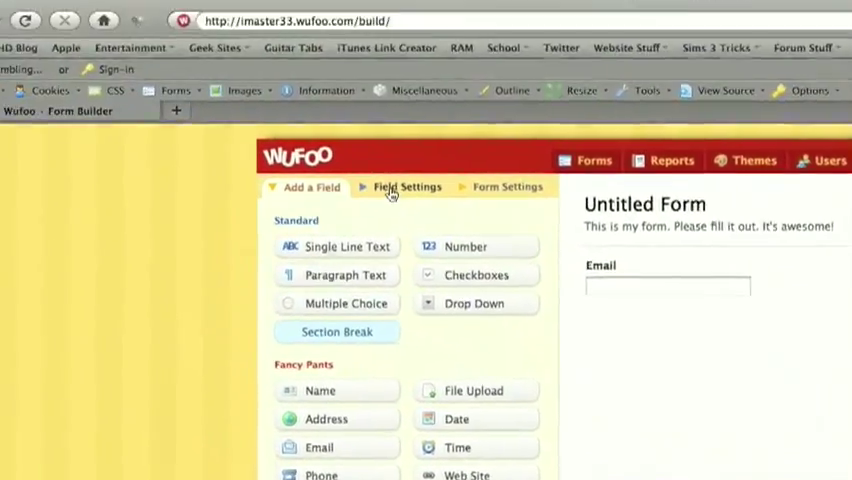
pyautogui.click(246, 83)
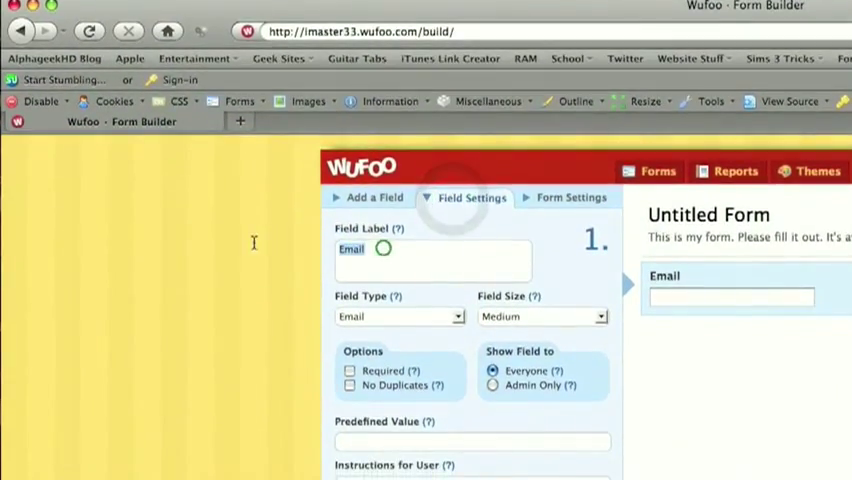
# Step: Relabel the field 'Enter your e-mail address:', try sizes but keep Medium, and mark it Required
pyautogui.click(340, 275)
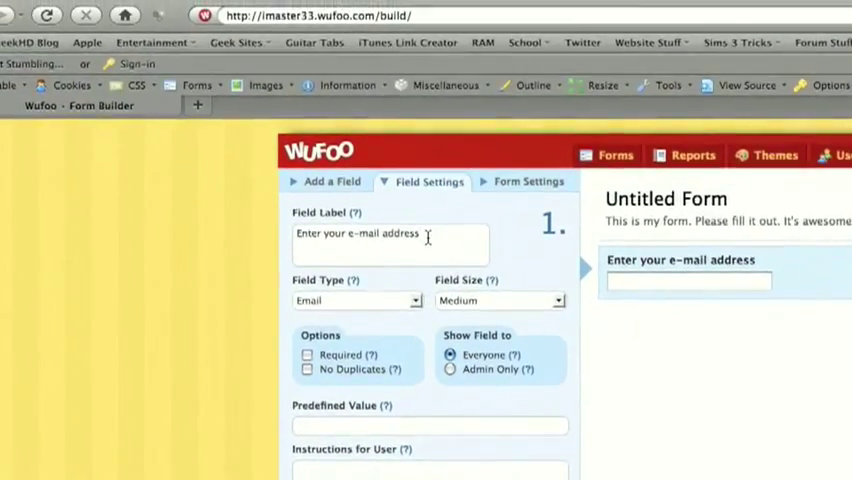
pyautogui.write(':')
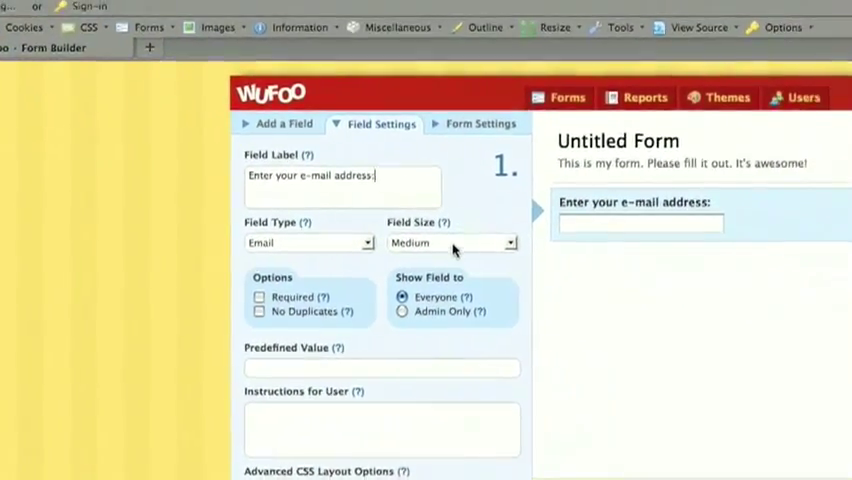
pyautogui.click(452, 243)
pyautogui.click(430, 258)
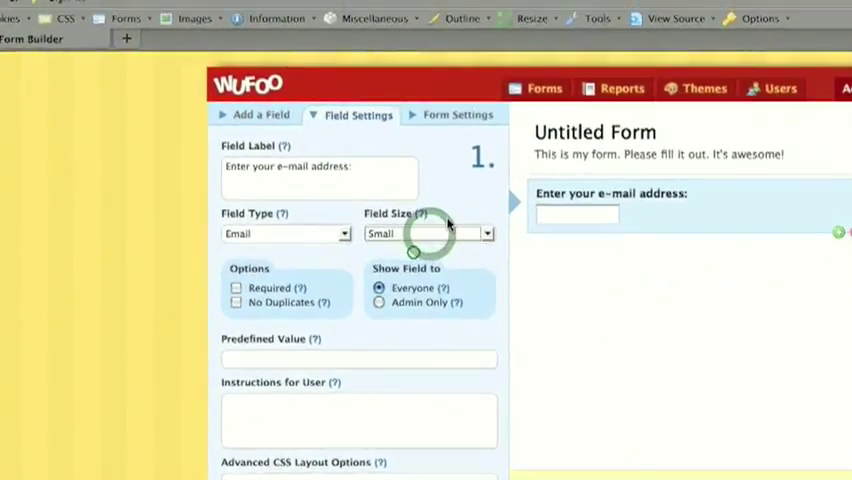
pyautogui.click(452, 243)
pyautogui.click(425, 283)
pyautogui.click(425, 243)
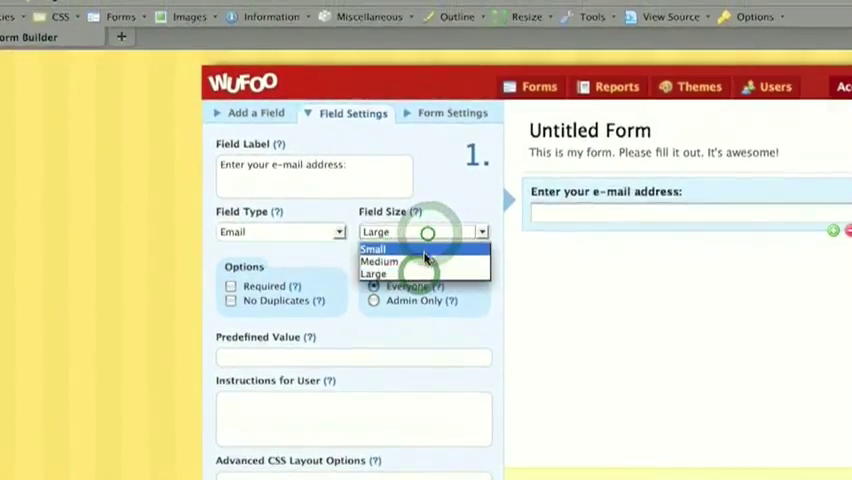
pyautogui.click(425, 270)
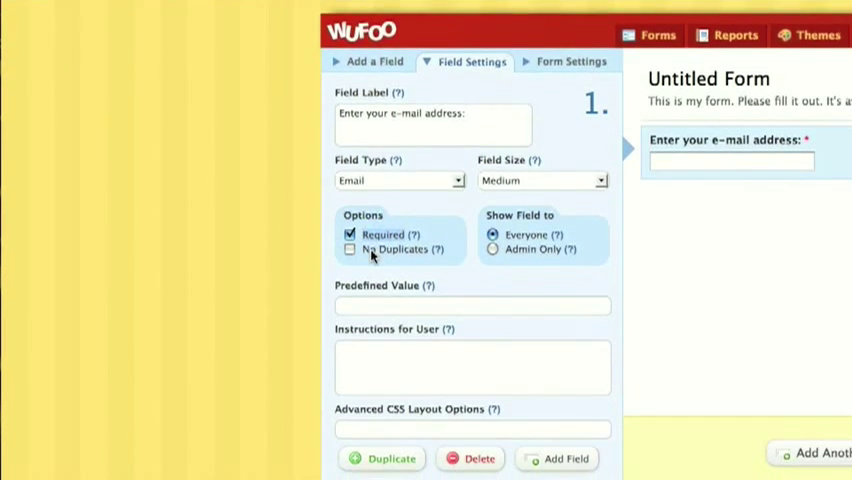
pyautogui.scroll(-2, 390, 262)
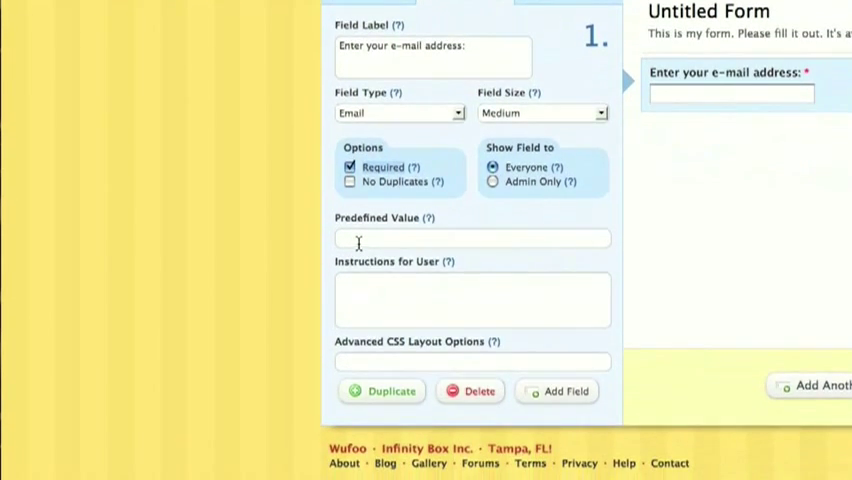
pyautogui.scroll(-3, 370, 256)
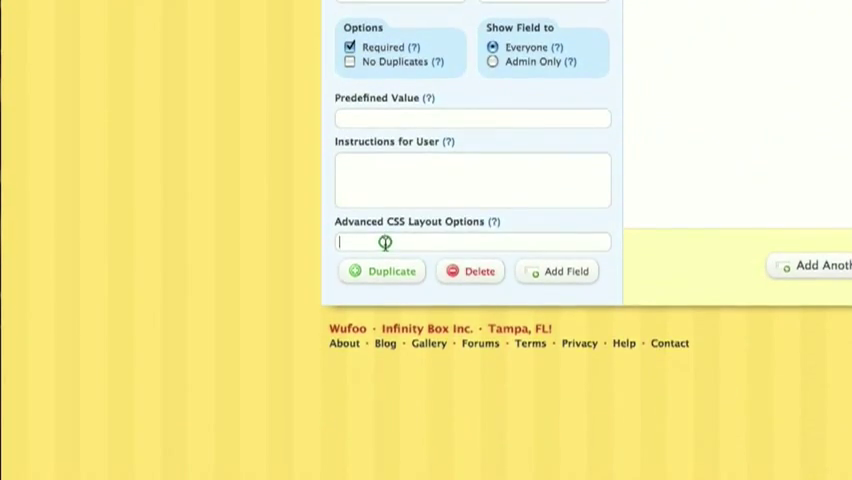
pyautogui.click(384, 258)
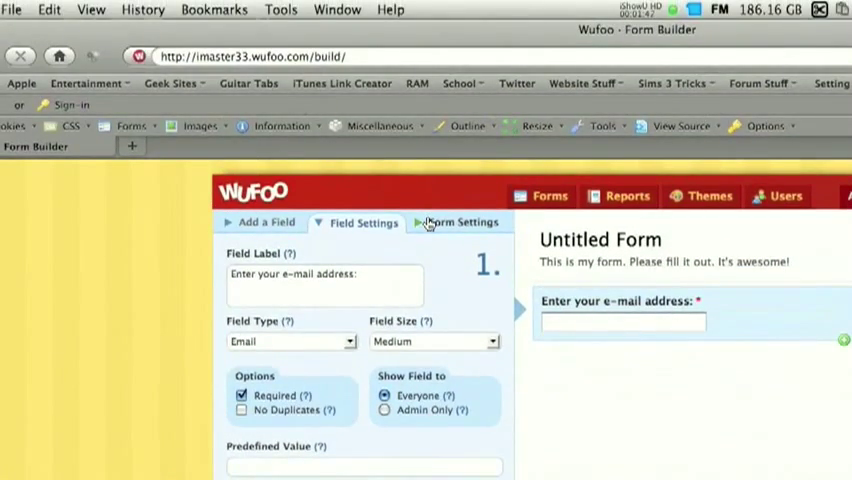
# Step: Rename the form 'Join our mailing list!' and replace its description with the mailing-list prompt
pyautogui.click(430, 222)
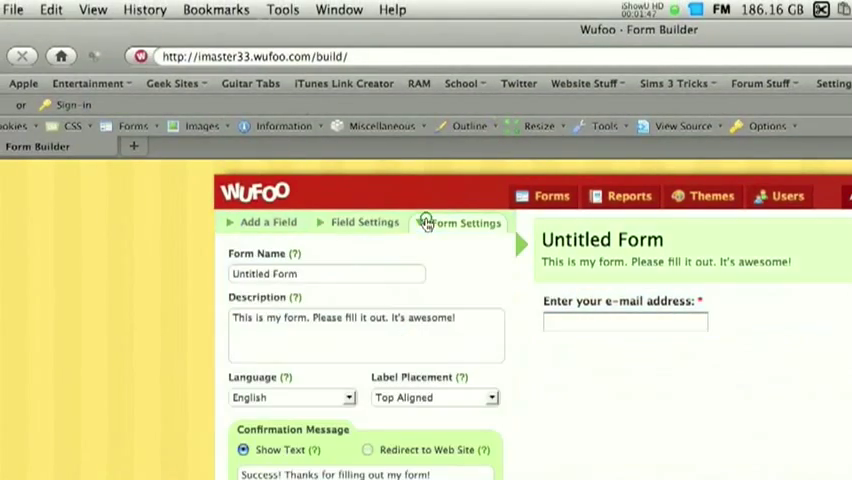
pyautogui.click(380, 272)
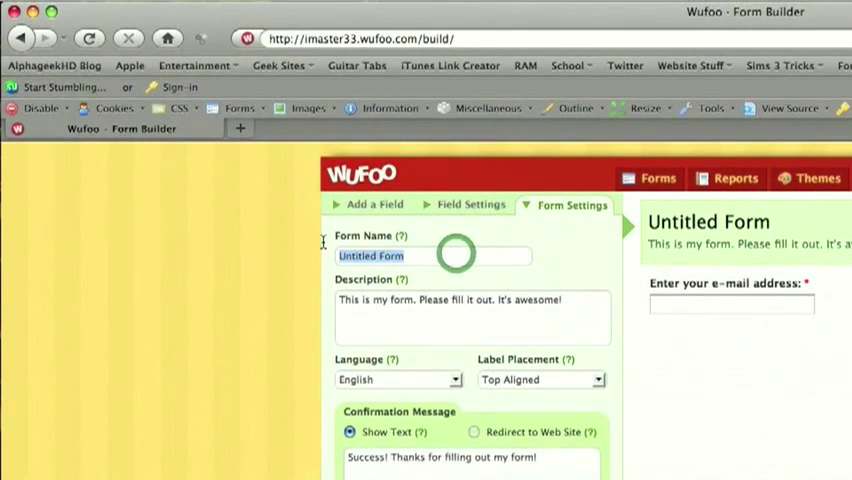
pyautogui.write('oin our mailing list!')
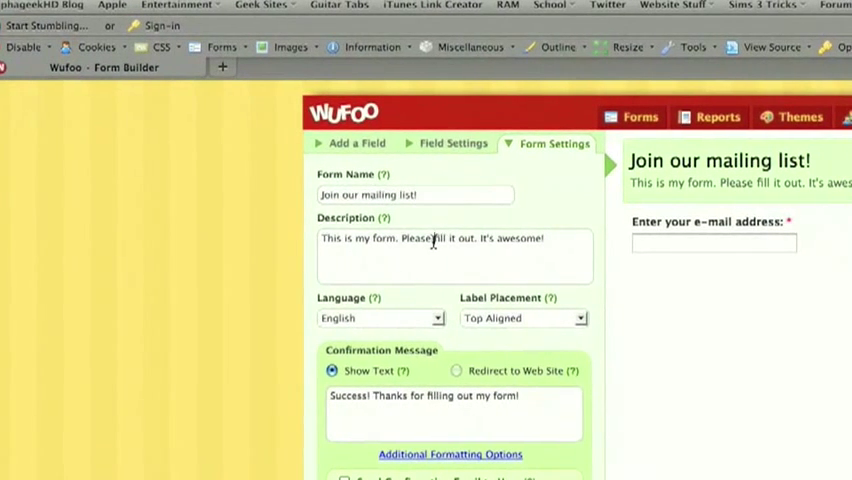
pyautogui.tripleClick(451, 300)
pyautogui.write('Please enter your e-mil address to join our mailing list')
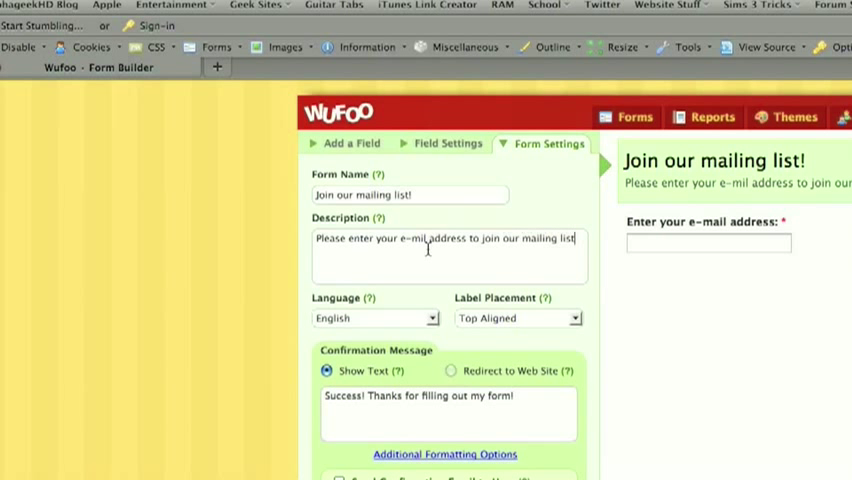
pyautogui.write('!')
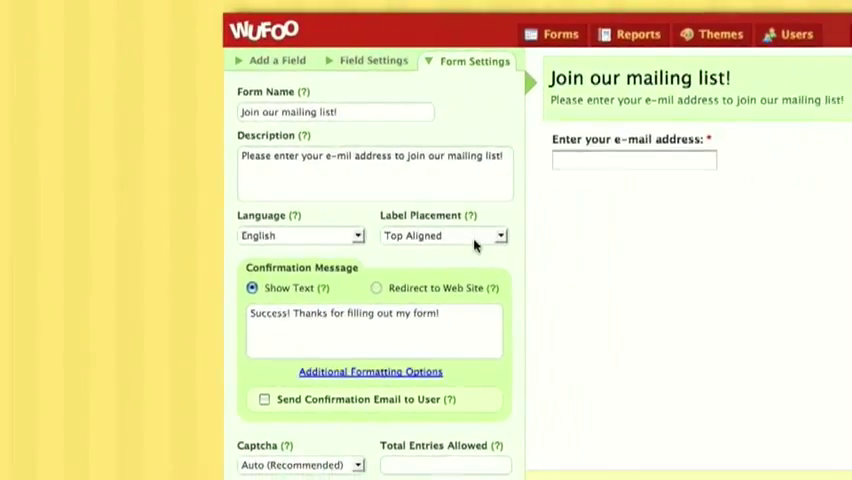
# Step: Review language and label placement choices, keeping English and Top Aligned labels
pyautogui.click(300, 235)
pyautogui.click(300, 235)
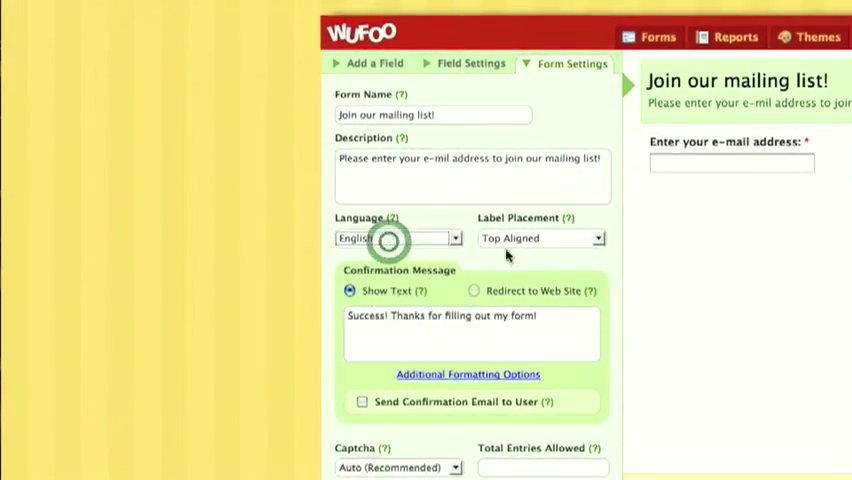
pyautogui.click(596, 238)
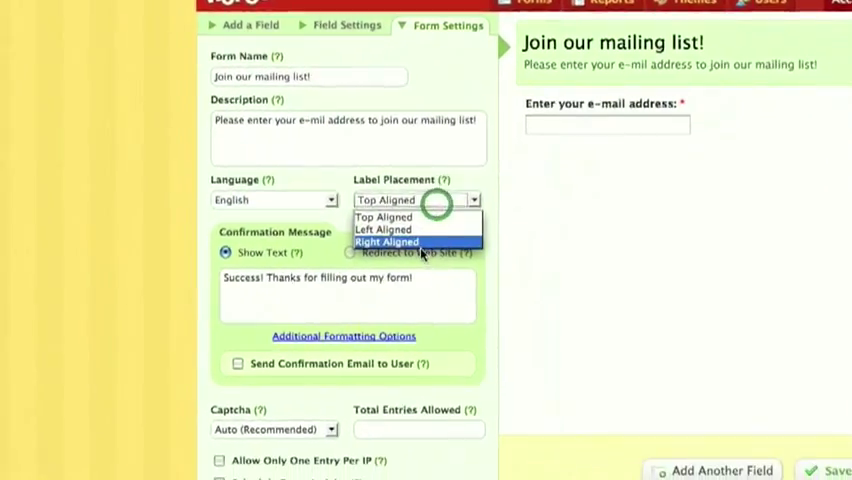
pyautogui.click(395, 242)
pyautogui.click(410, 217)
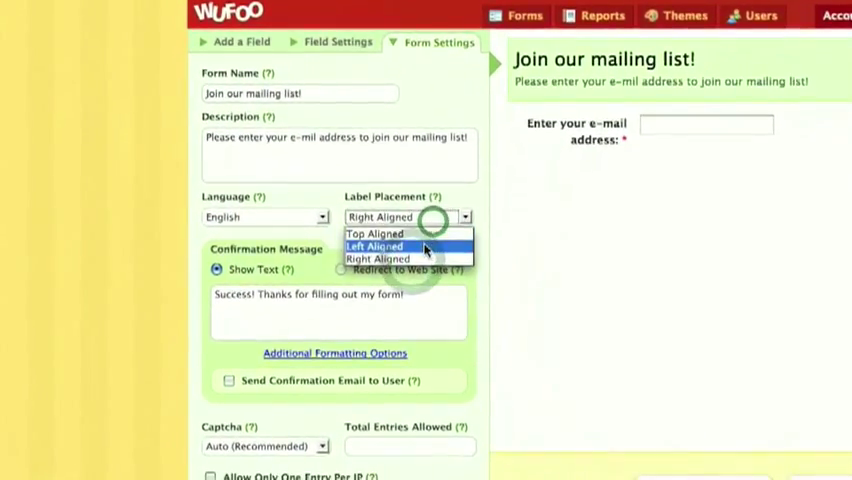
pyautogui.click(425, 247)
pyautogui.click(425, 222)
pyautogui.click(400, 236)
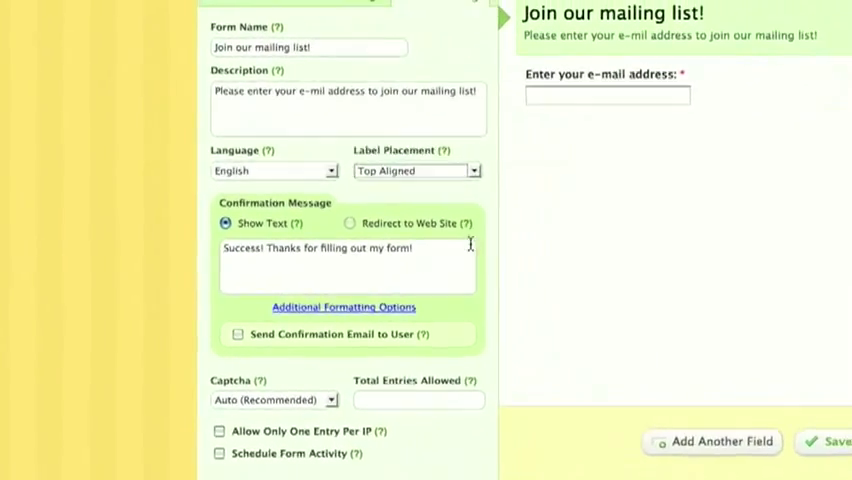
# Step: Set the confirmation message to 'You have been added to our mailing list!' and save the form
pyautogui.moveTo(488, 246); pyautogui.dragTo(290, 246)
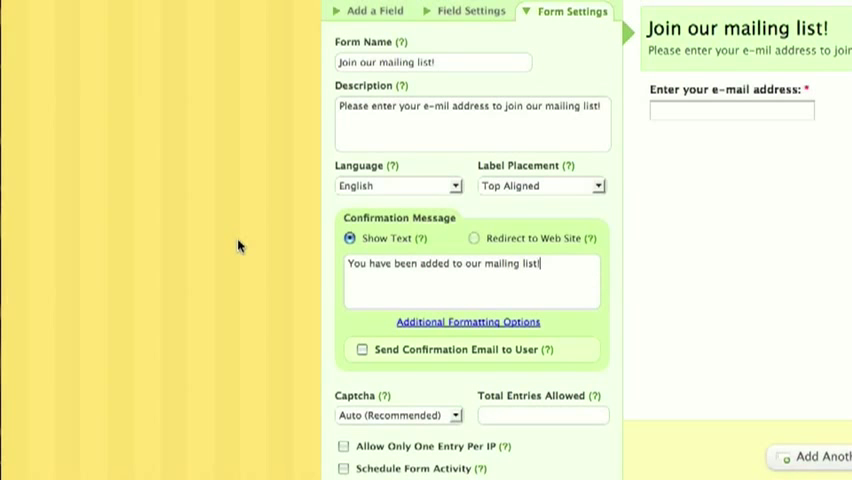
pyautogui.scroll(-3, 238, 245)
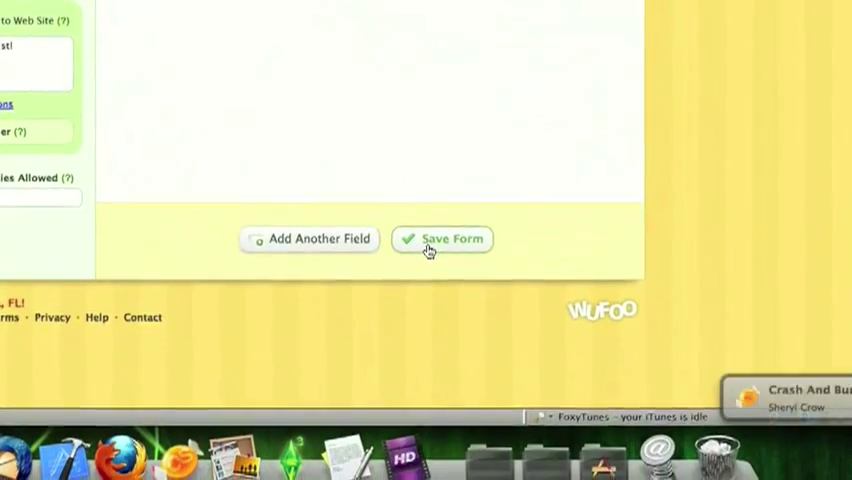
pyautogui.click(429, 249)
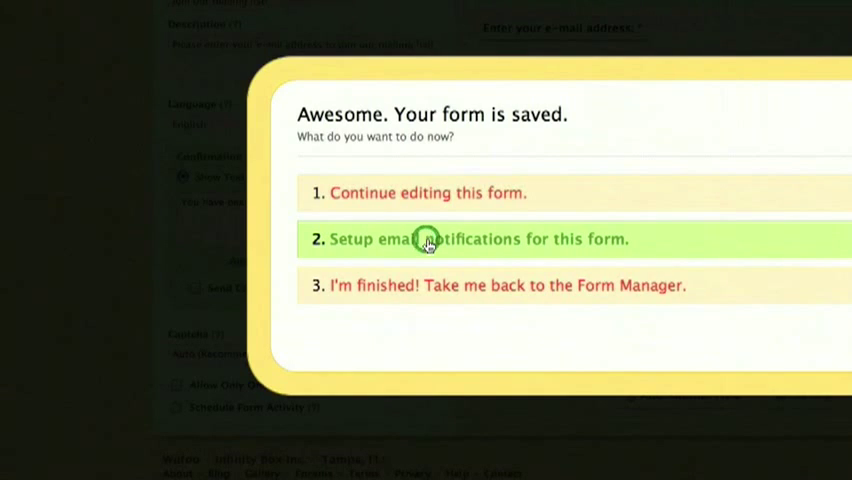
# Step: Enter your address under to My Inbox and save the new-entry email notifications
pyautogui.click(427, 241)
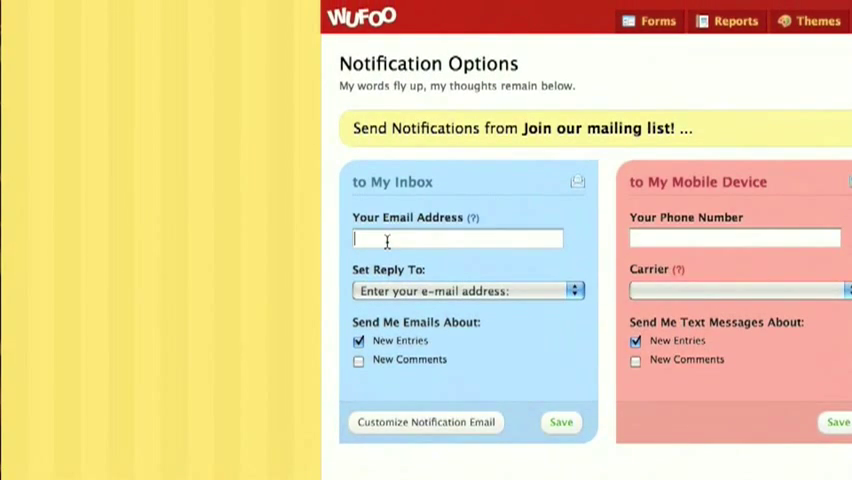
pyautogui.click(386, 240)
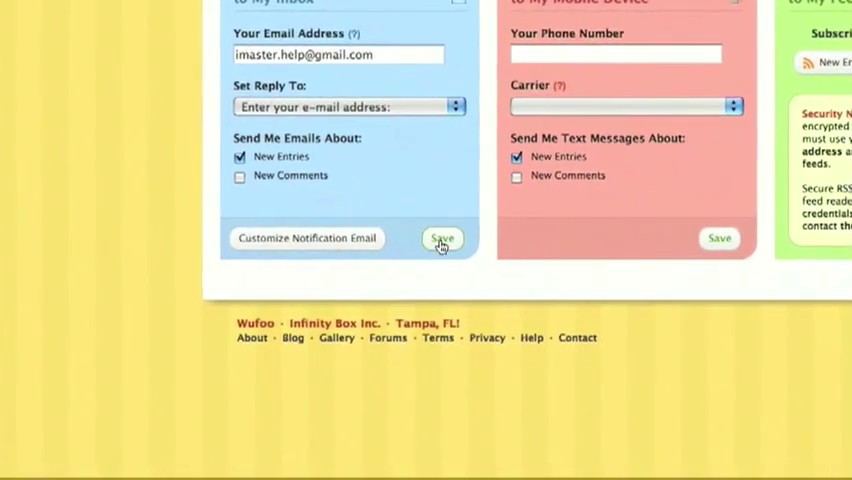
pyautogui.click(432, 243)
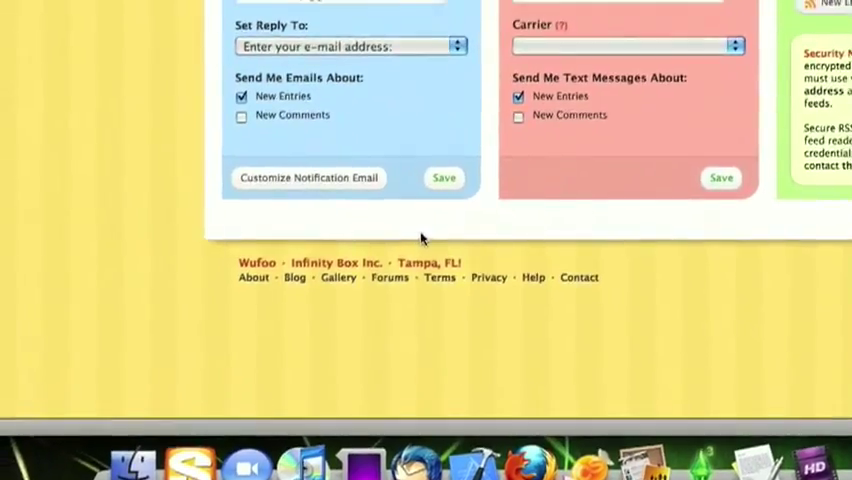
pyautogui.scroll(10, 377, 205)
# Step: View the live Join our mailing list! form and submit a test e-mail address
pyautogui.click(432, 197)
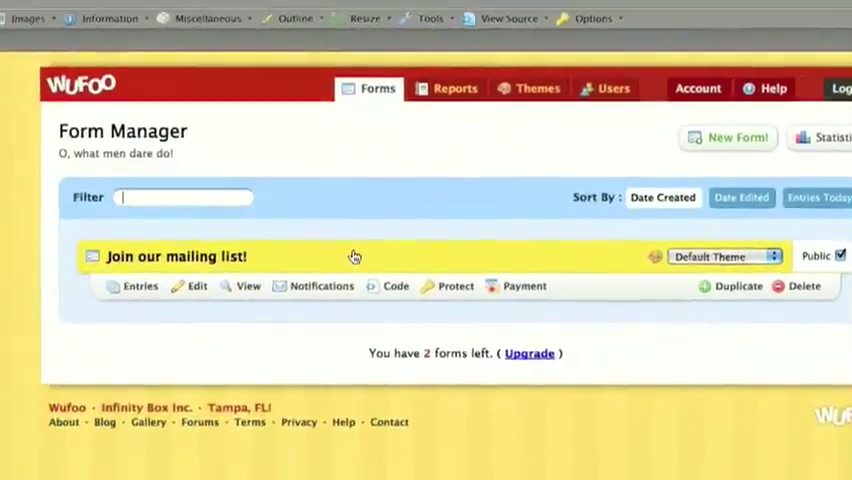
pyautogui.click(354, 256)
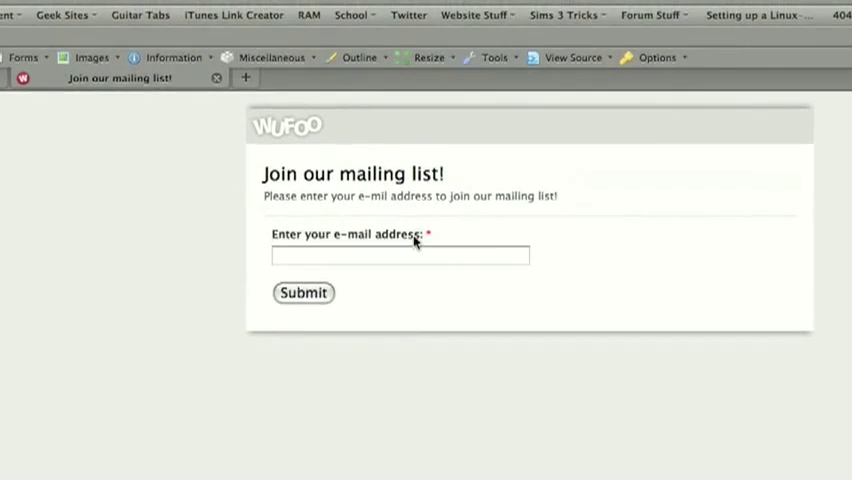
pyautogui.click(398, 209)
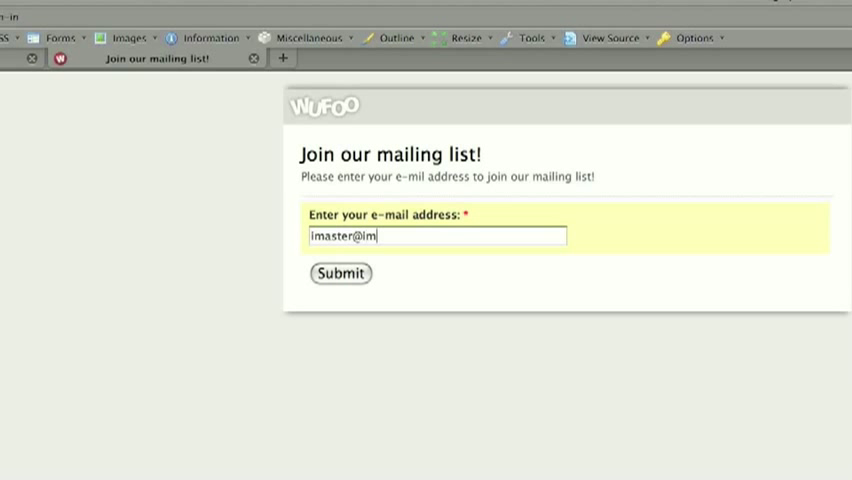
pyautogui.click(427, 242)
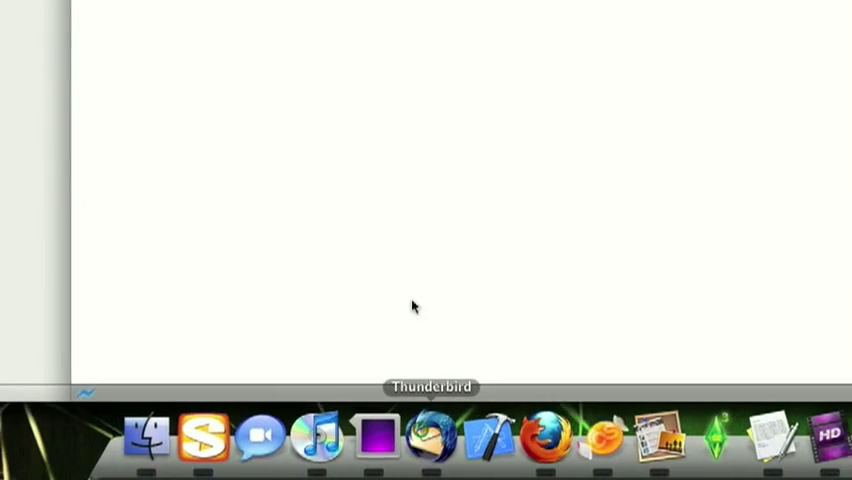
# Step: Get Mail in Thunderbird and read the 'Join our mailing list! [#1]' notification with the submitted address
pyautogui.click(432, 437)
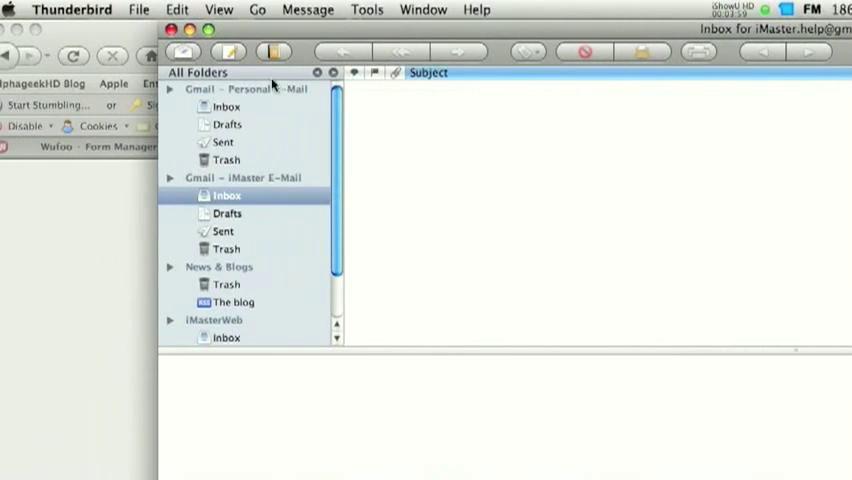
pyautogui.click(205, 52)
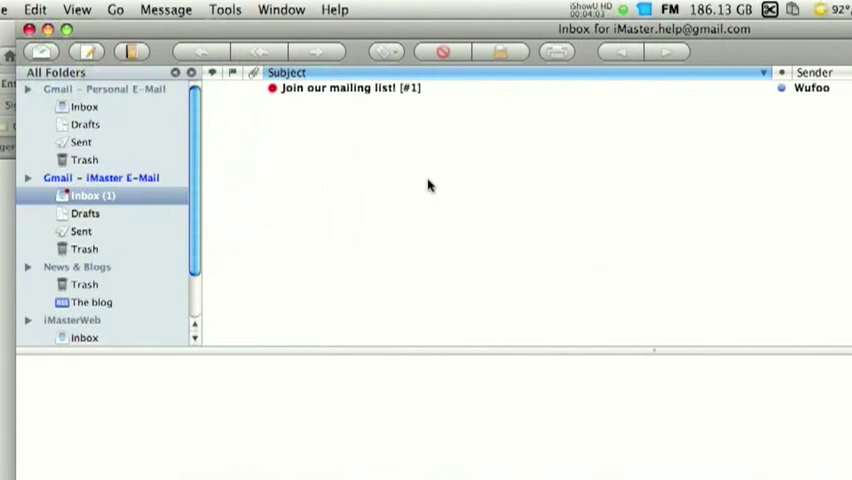
pyautogui.click(417, 92)
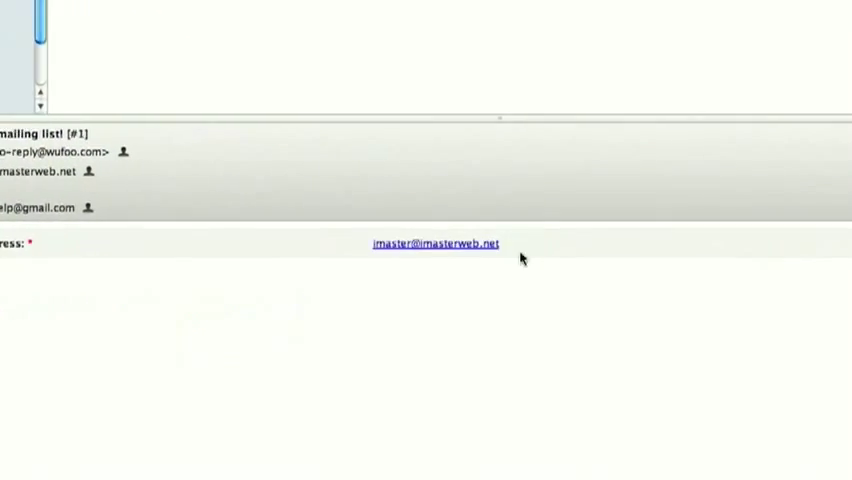
pyautogui.click(408, 240)
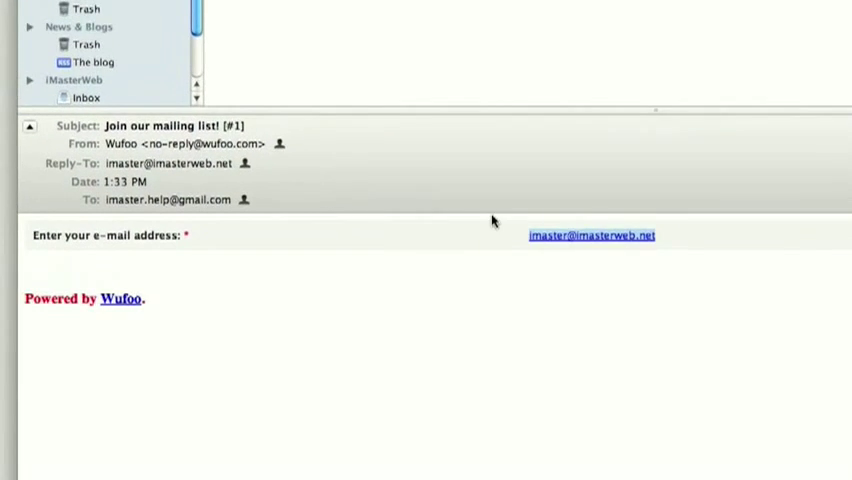
pyautogui.click(432, 240)
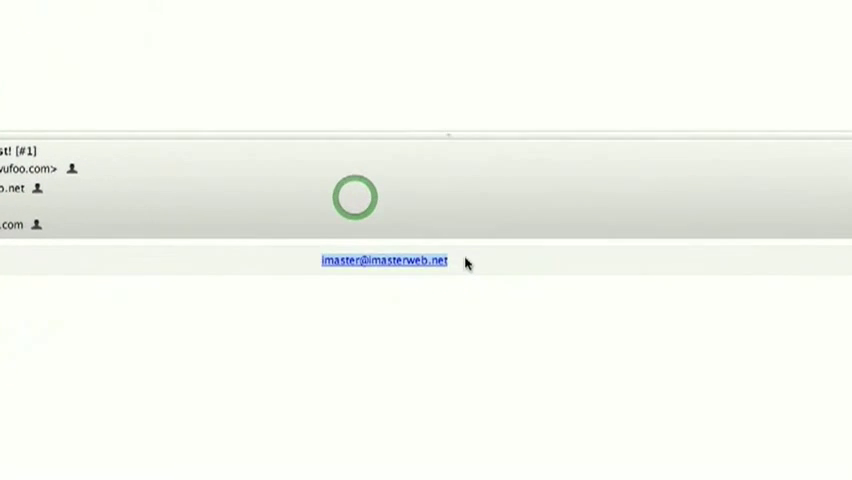
pyautogui.click(540, 298)
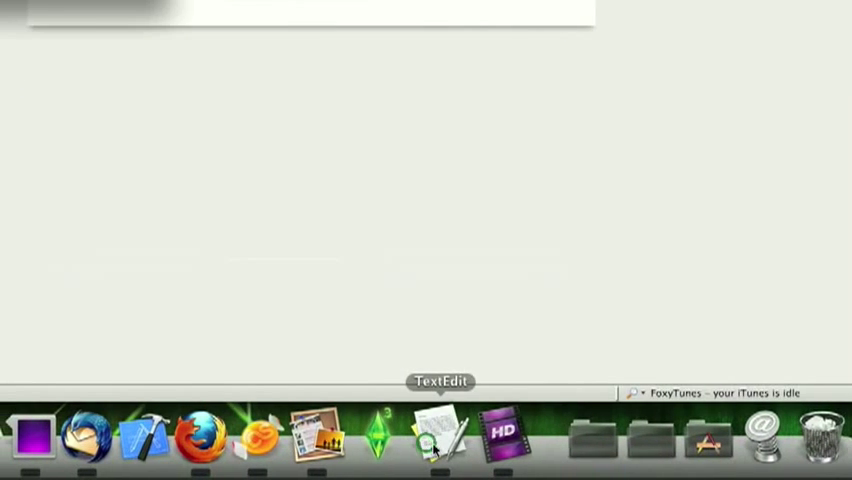
# Step: Close the submission confirmation page and reopen the form's public page from the Form Manager
pyautogui.click(437, 445)
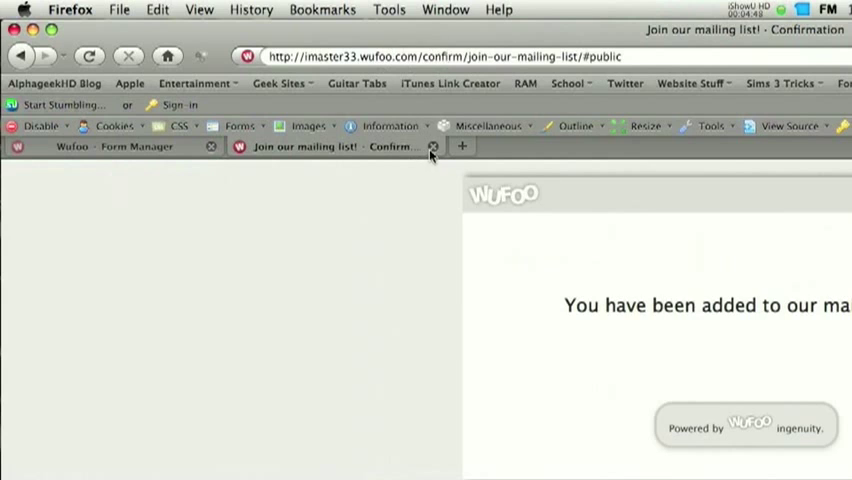
pyautogui.click(432, 148)
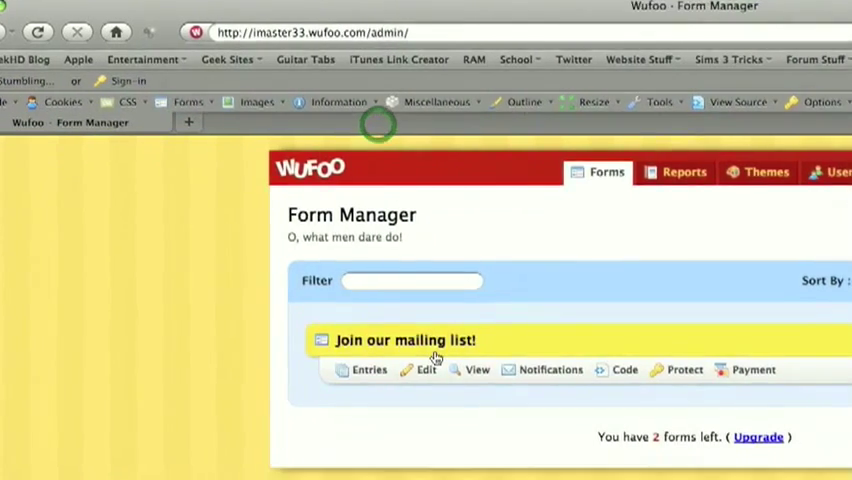
pyautogui.click(430, 358)
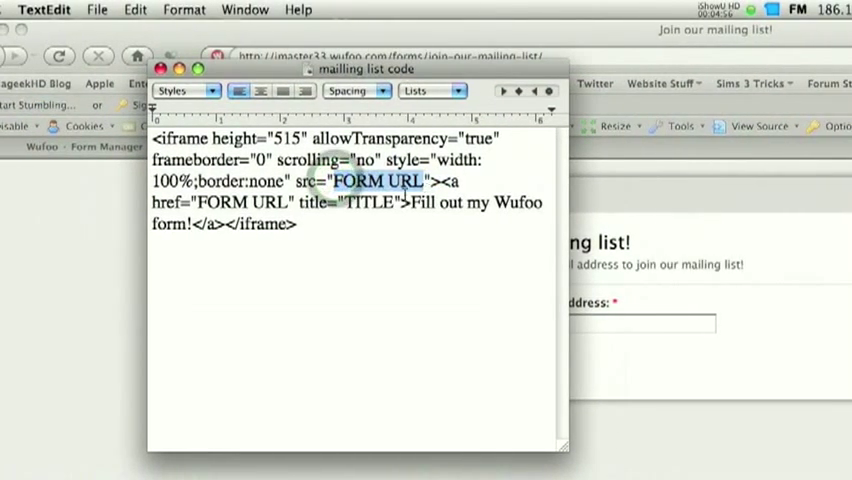
# Step: Paste the form URL over both FORM URL placeholders, title it 'Join our Mailing List!', and copy the code
pyautogui.write('http://imaster33.wufoo.com/forms/join-our-mailing-list/')
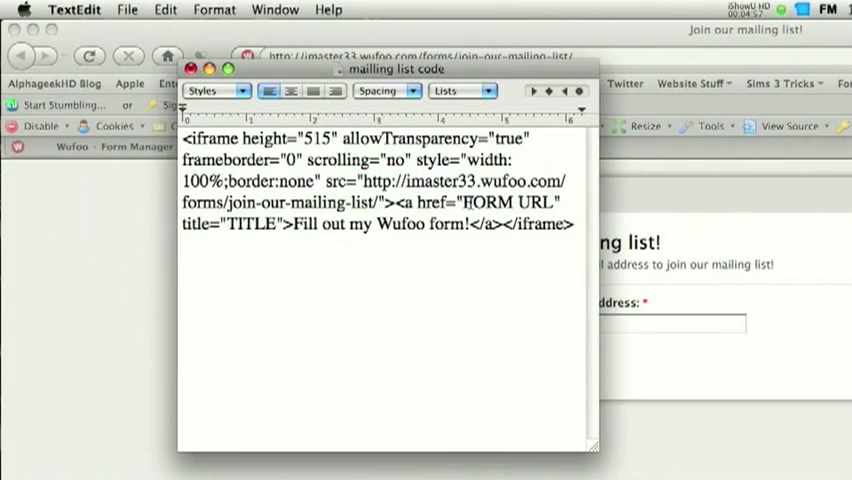
pyautogui.doubleClick(490, 202)
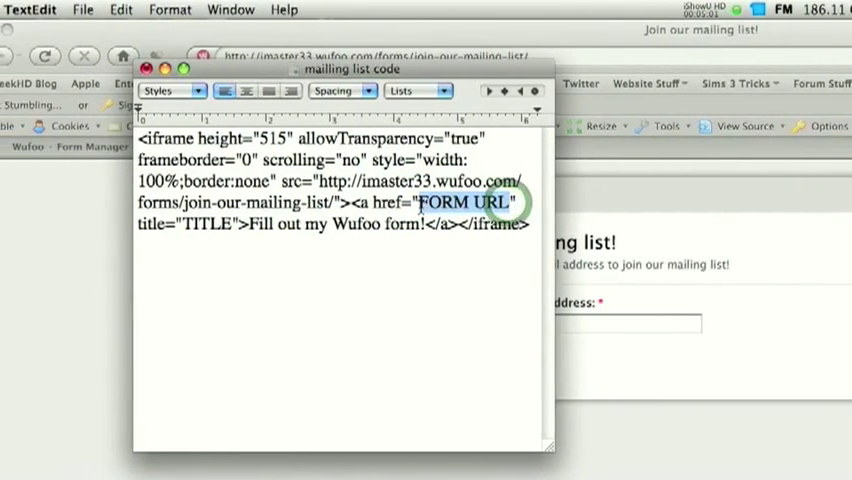
pyautogui.write('http://imaster33.wufoo.com/forms/join-our-mailing-list/')
pyautogui.click(222, 245)
pyautogui.write('Join our Mailing List!')
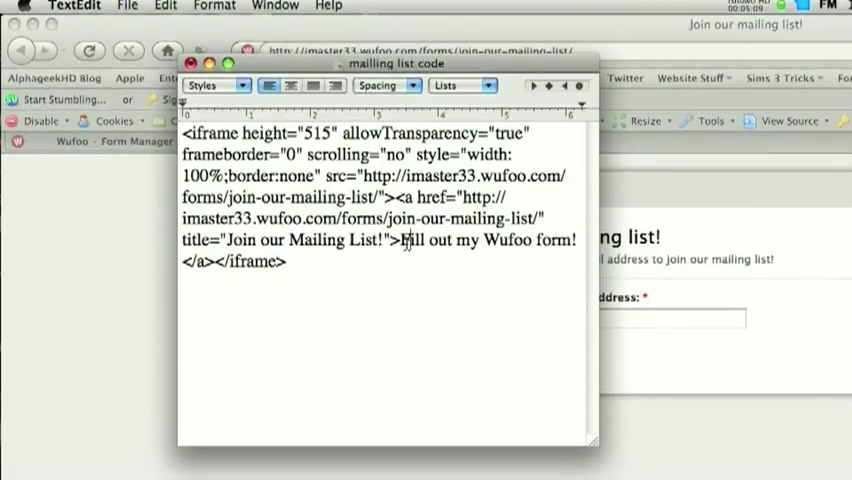
pyautogui.moveTo(401, 243); pyautogui.dragTo(560, 231)
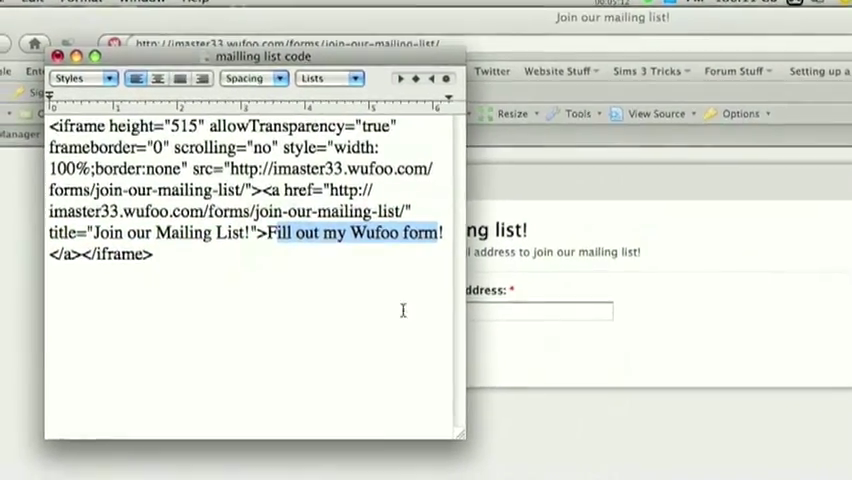
pyautogui.click(403, 310)
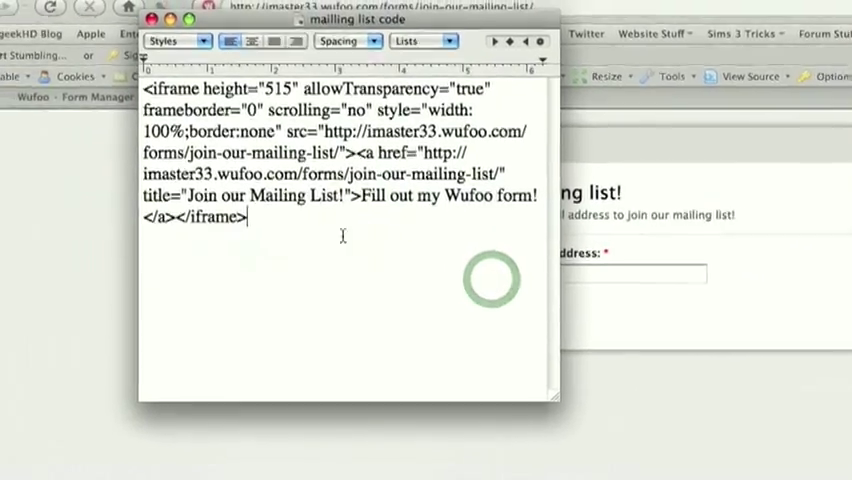
pyautogui.press('super+a')
pyautogui.press('super+c')
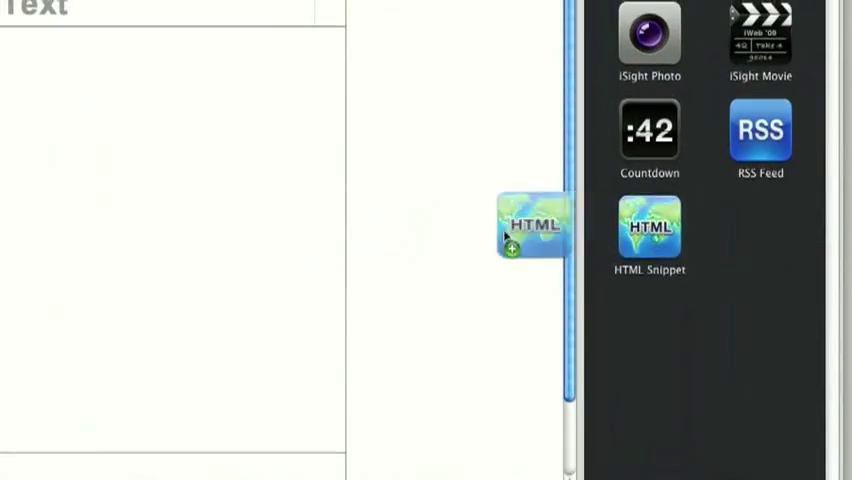
# Step: Add an HTML Snippet to the page with the Wufoo iframe code pasted and applied
pyautogui.moveTo(506, 236); pyautogui.dragTo(128, 215)
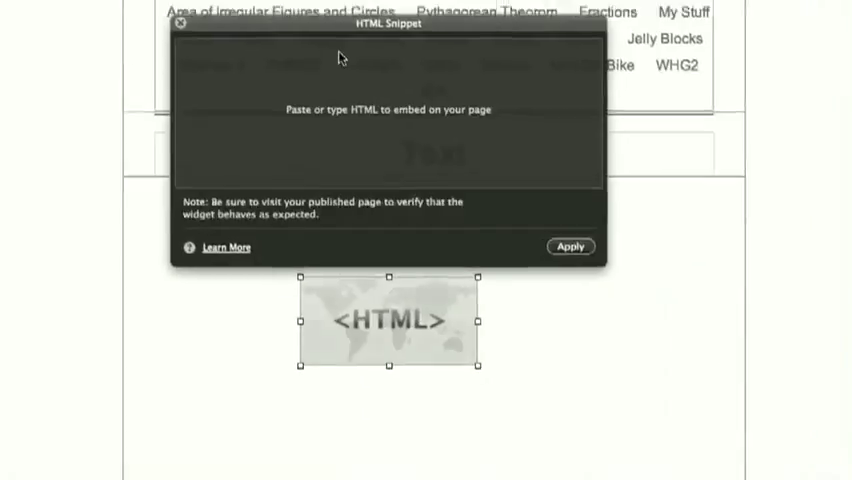
pyautogui.press('super+v')
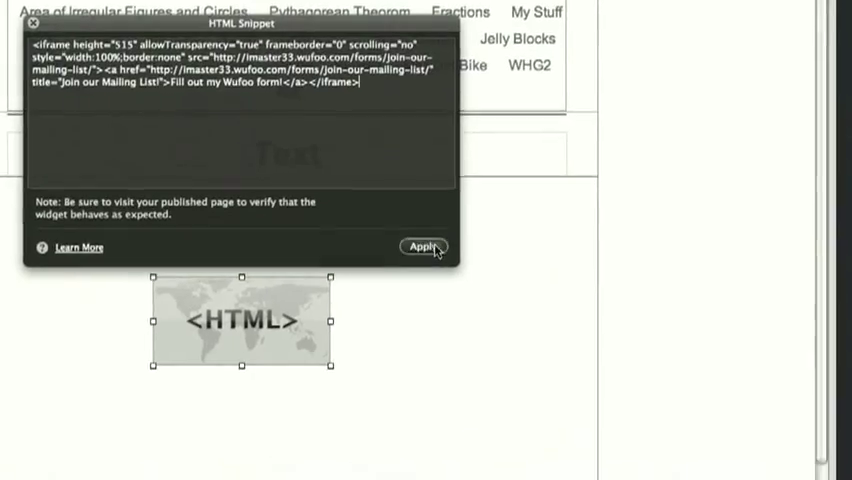
pyautogui.click(487, 311)
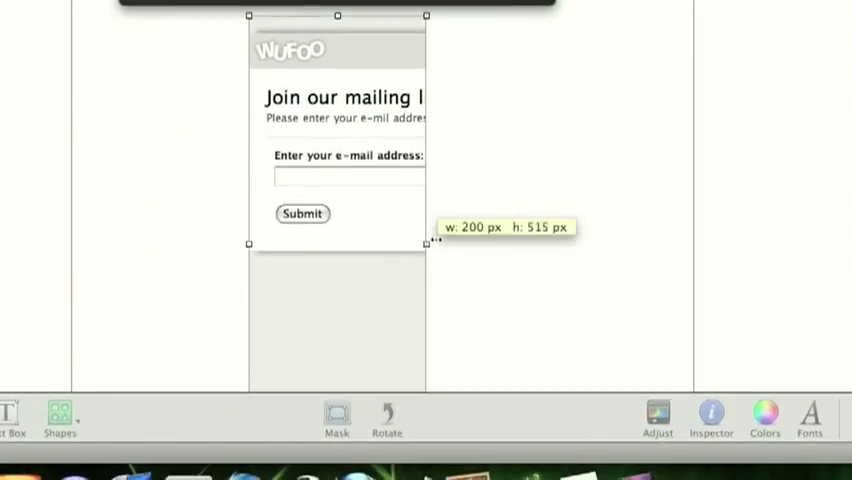
# Step: Resize the snippet to about 590 pixels wide and position it to fit the form
pyautogui.moveTo(418, 255); pyautogui.dragTo(600, 255)
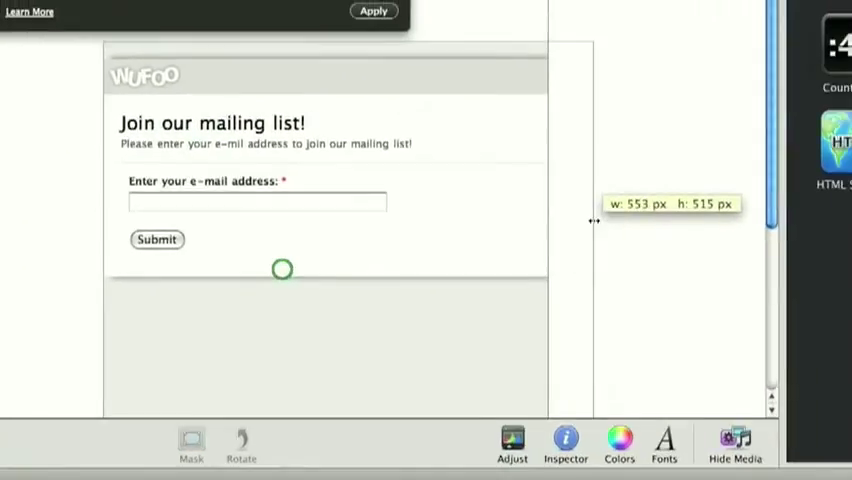
pyautogui.moveTo(300, 230); pyautogui.dragTo(320, 218)
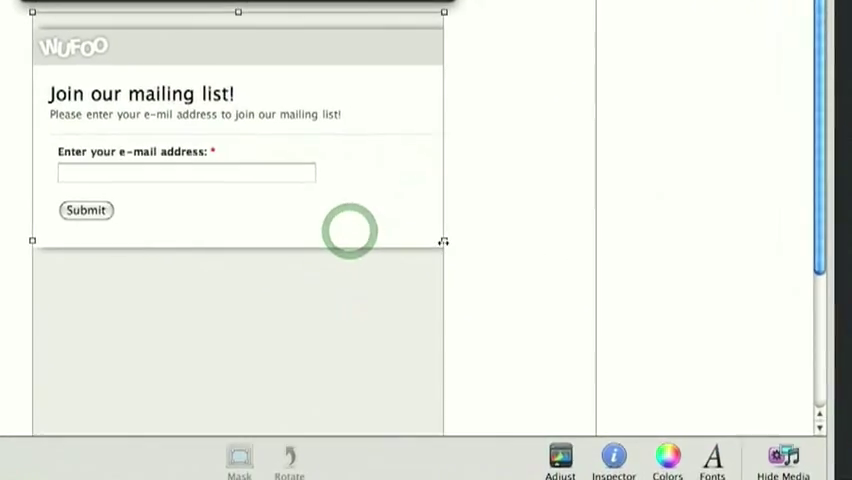
pyautogui.moveTo(440, 240); pyautogui.dragTo(470, 240)
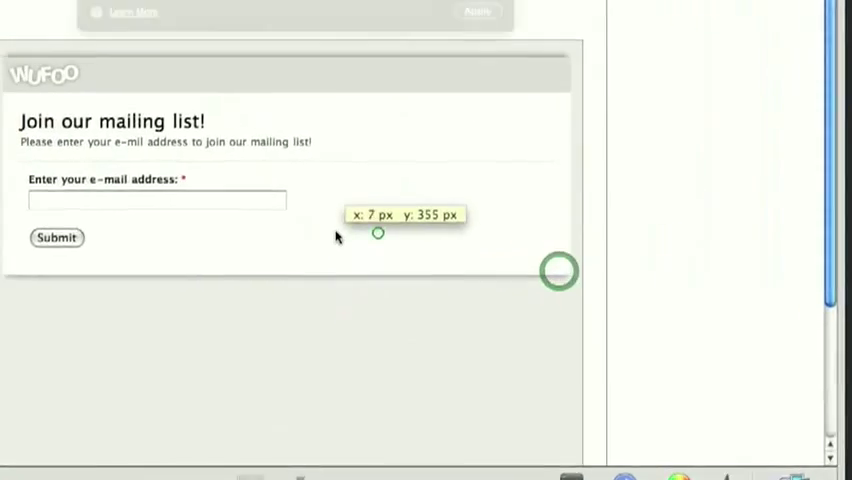
pyautogui.moveTo(340, 235); pyautogui.dragTo(420, 240)
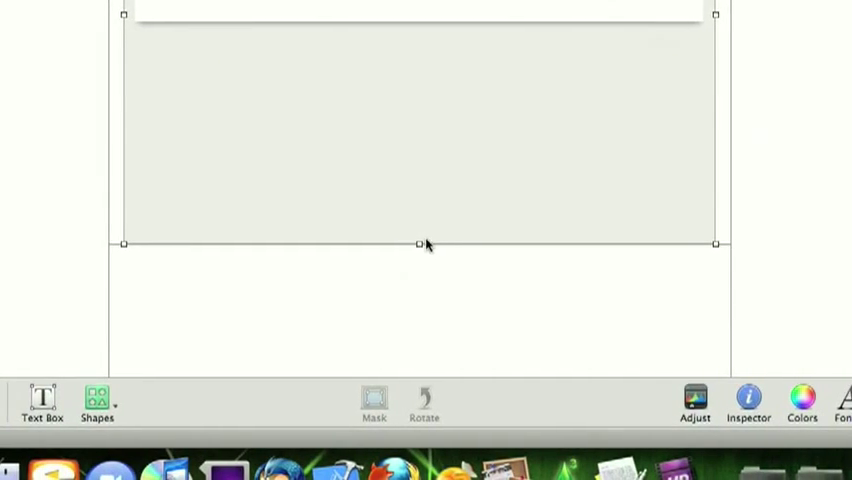
pyautogui.moveTo(385, 331)
pyautogui.mouseDown()
pyautogui.moveTo(448, 178)
pyautogui.moveTo(427, 237)
pyautogui.mouseUp()
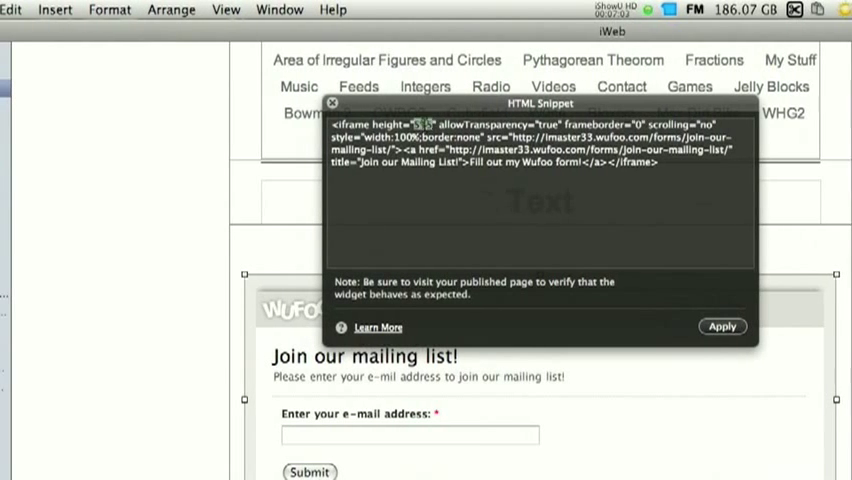
# Step: Change the iframe height from 515 to 283 and apply it to the snippet
pyautogui.click(425, 124)
pyautogui.write('283')
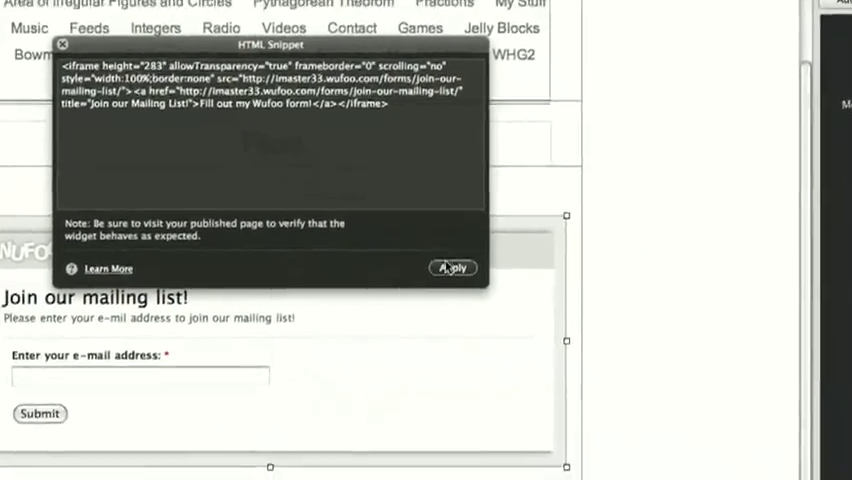
pyautogui.click(731, 326)
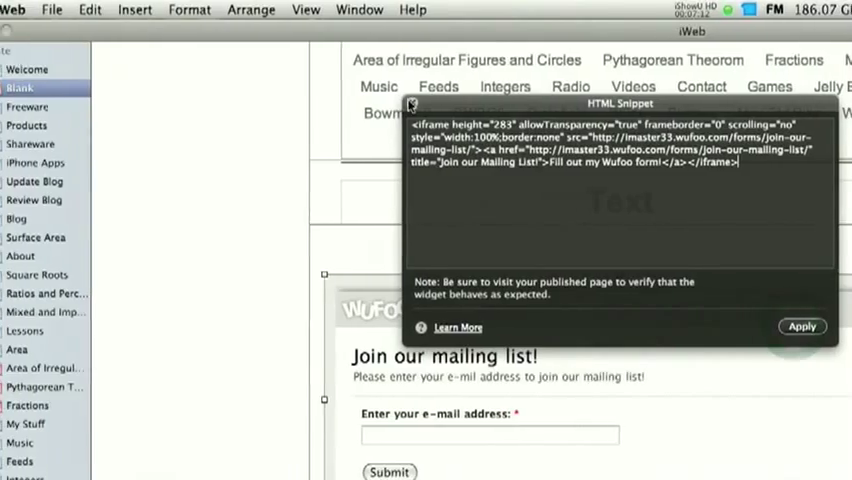
pyautogui.click(463, 332)
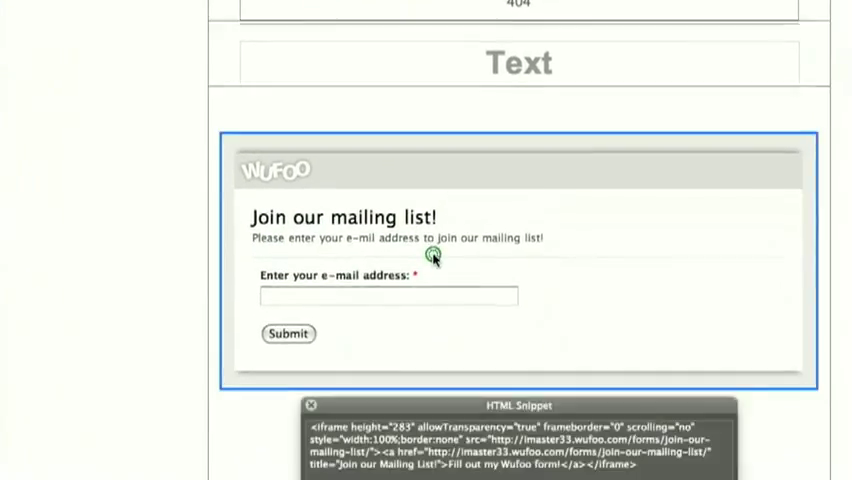
# Step: Test typing into the embedded form's e-mail field and finish editing the snippet
pyautogui.click(420, 367)
pyautogui.click(425, 243)
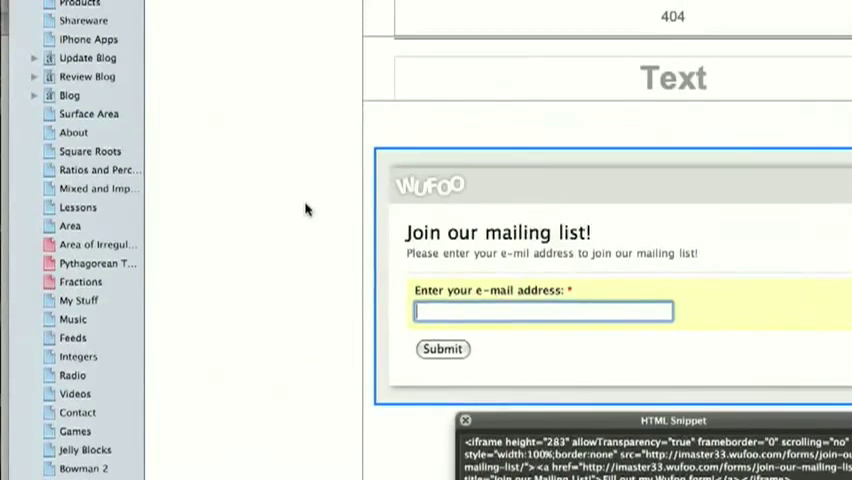
pyautogui.click(306, 235)
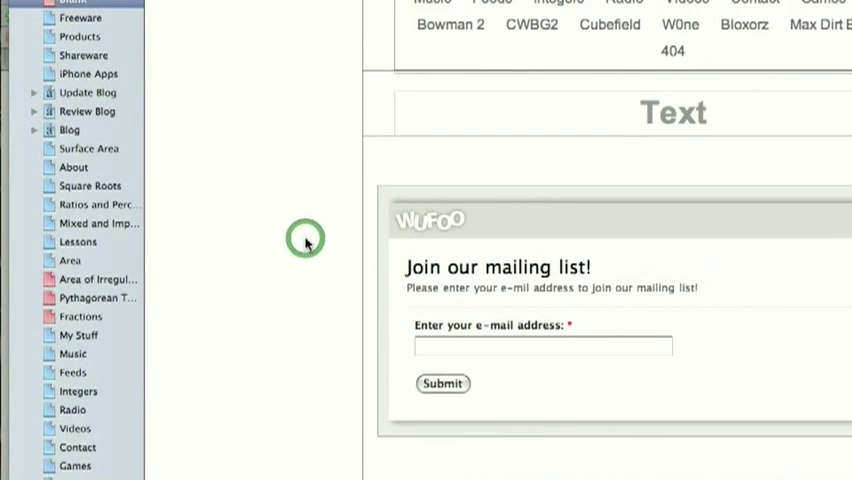